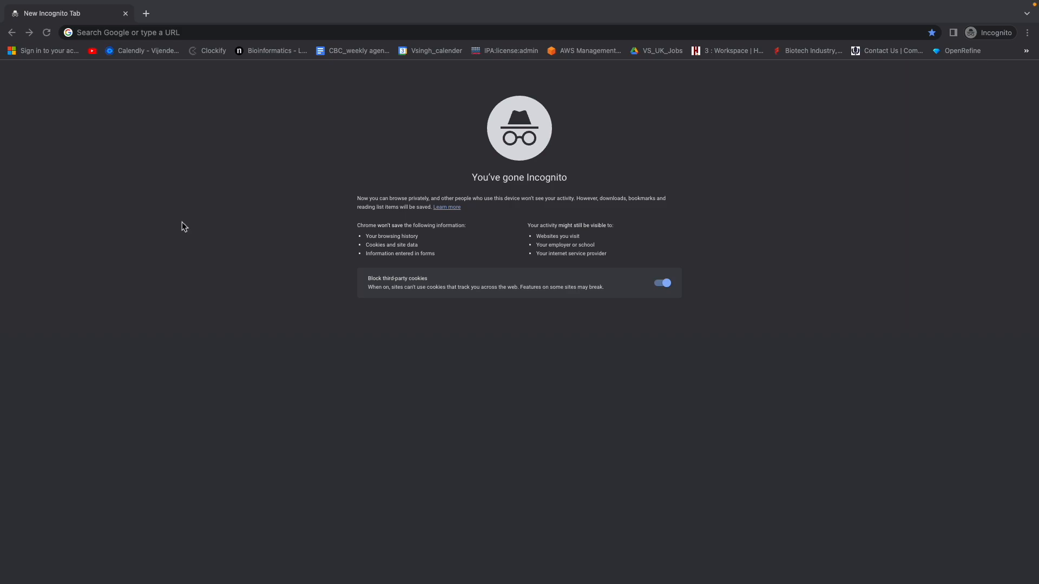
Enter globus.org in the incognito window's address bar and load it.
left_click(176, 34)
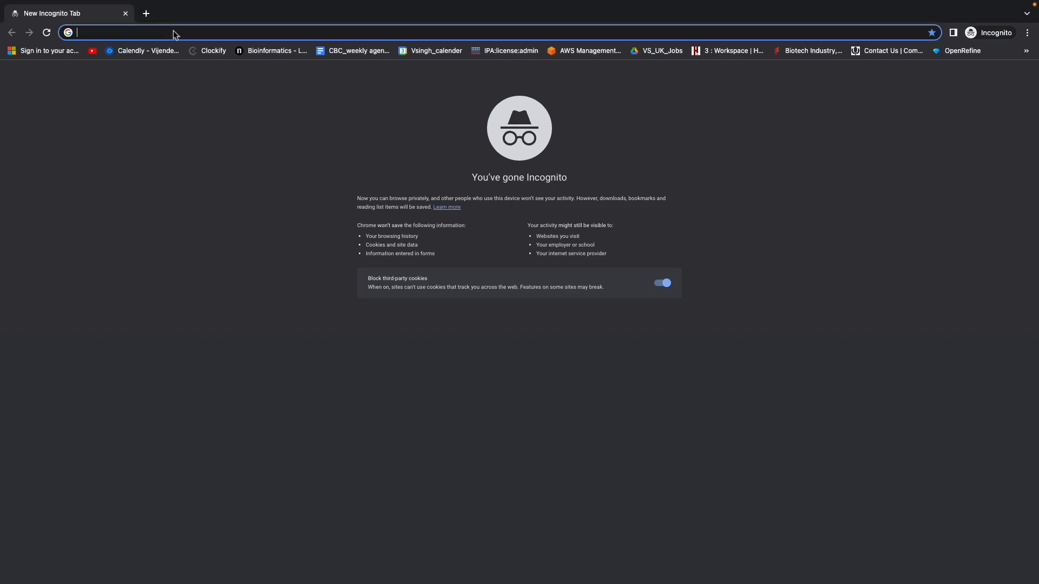
type("globus.o")
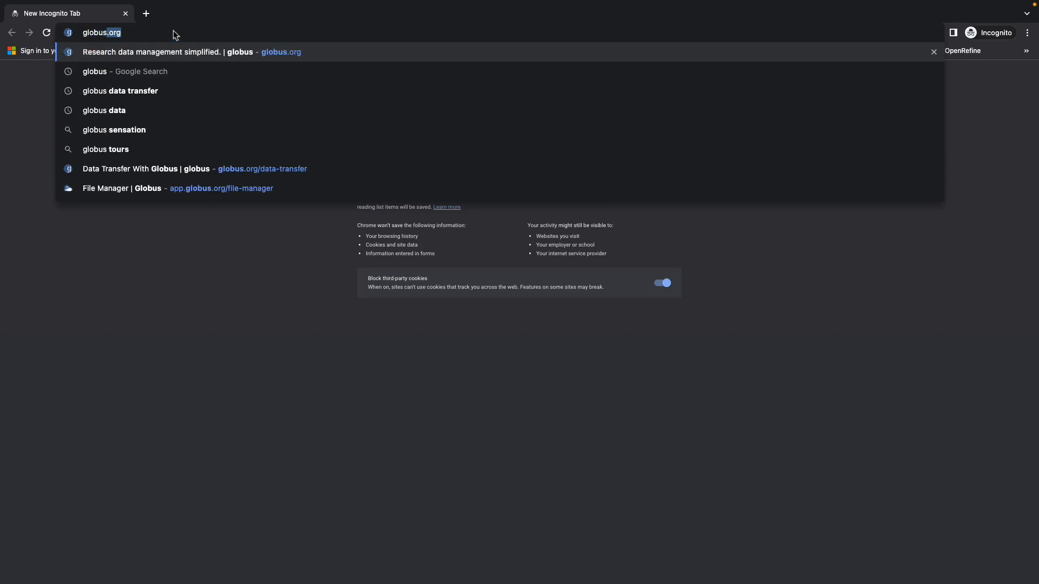
type("rg")
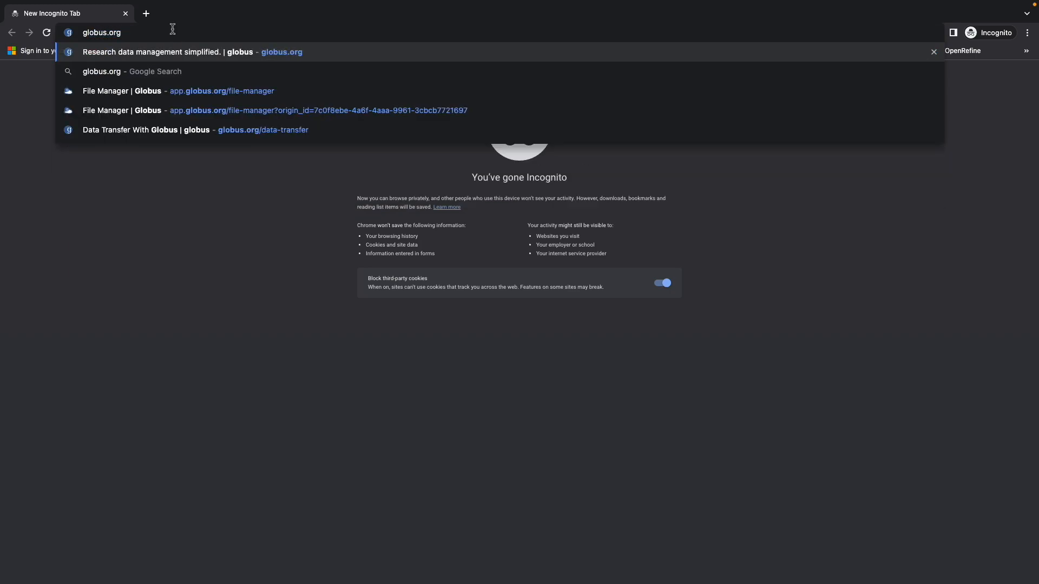
key("Return")
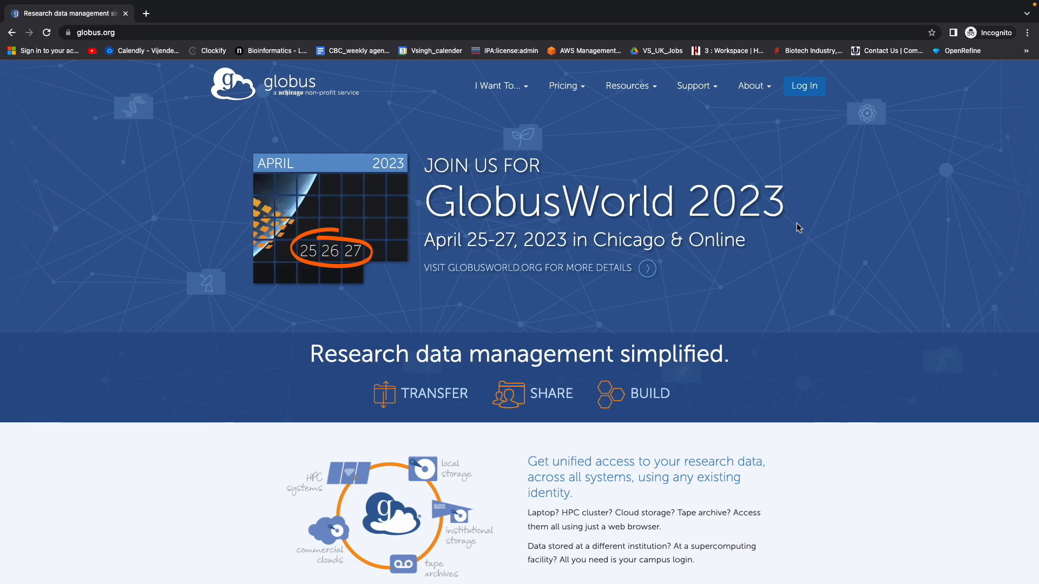
Log in to Globus with University of Connecticut selected as the organization.
left_click(805, 88)
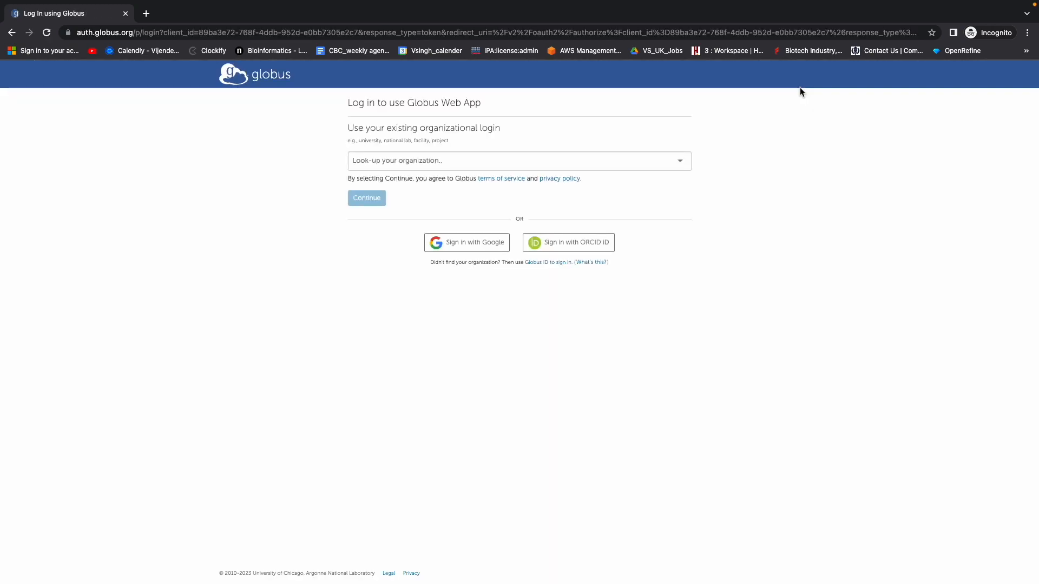
left_click(491, 161)
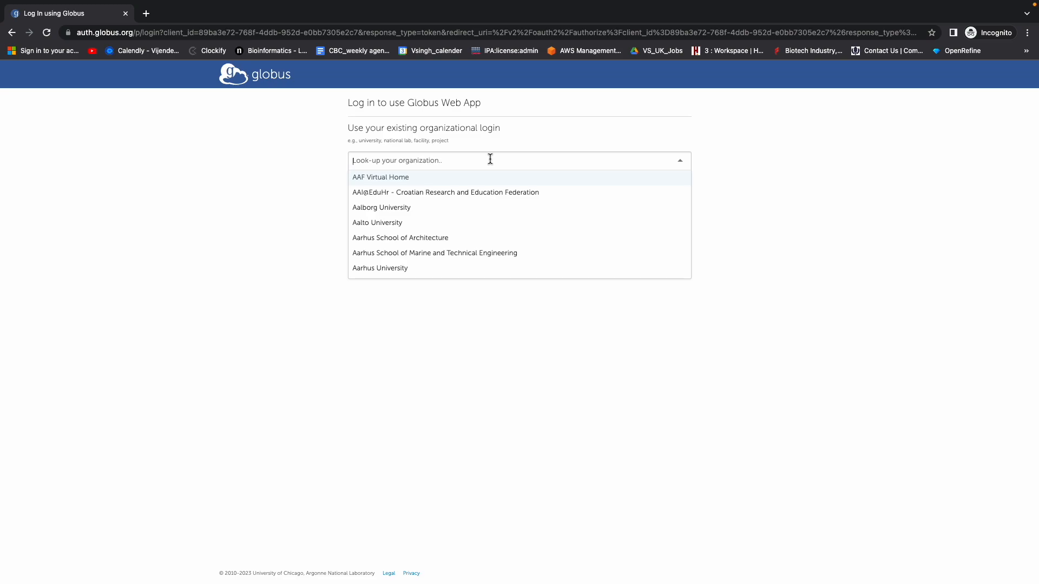
type("Univers")
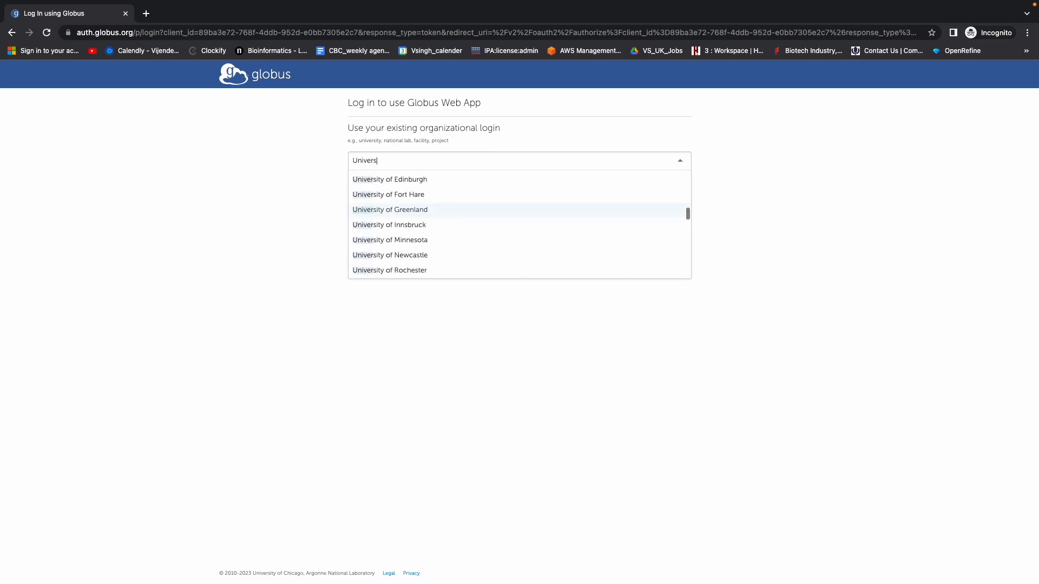
type("ity of Co")
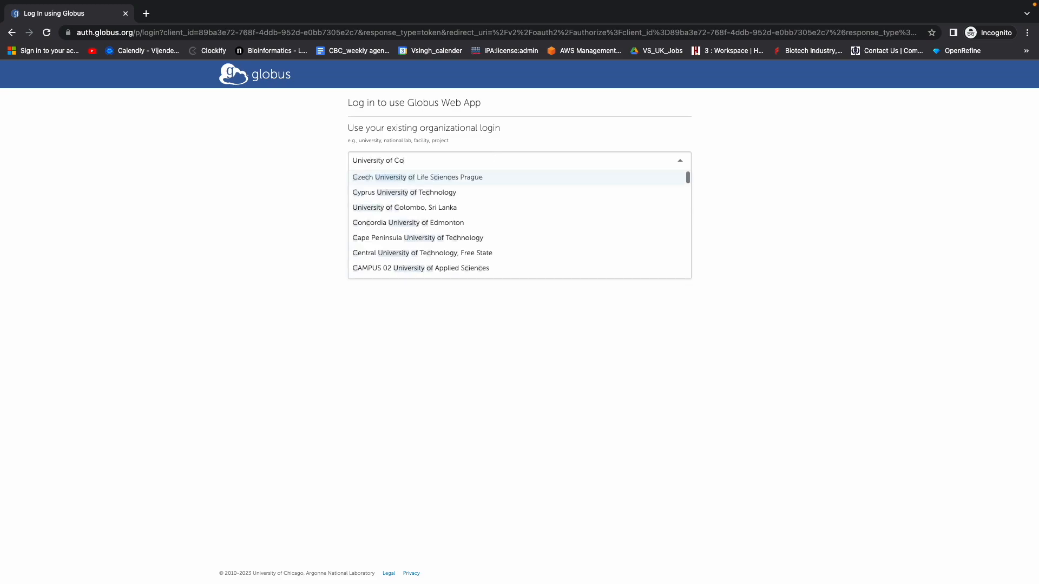
type("nn")
left_click(423, 179)
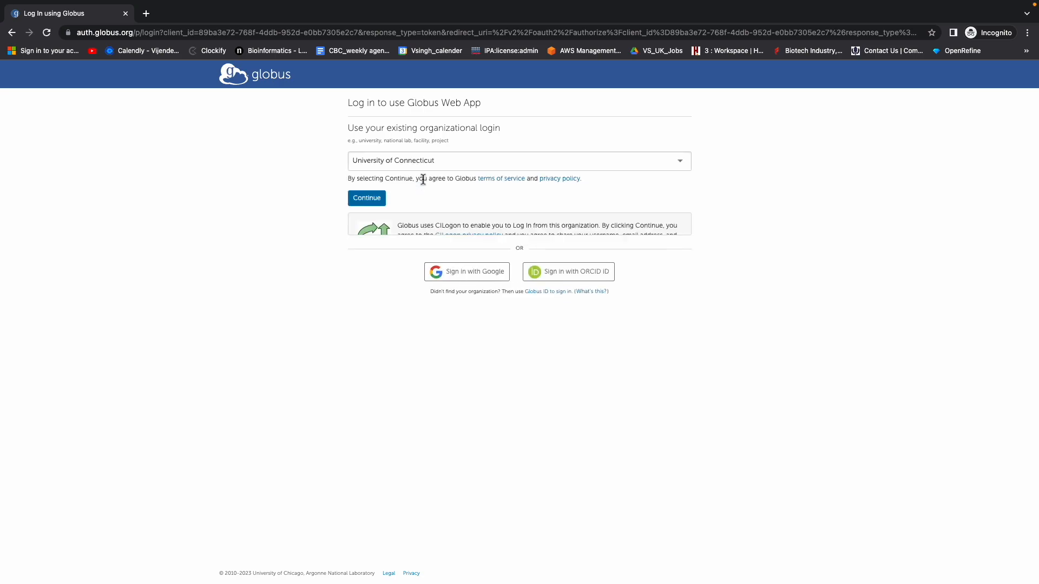
left_click(364, 201)
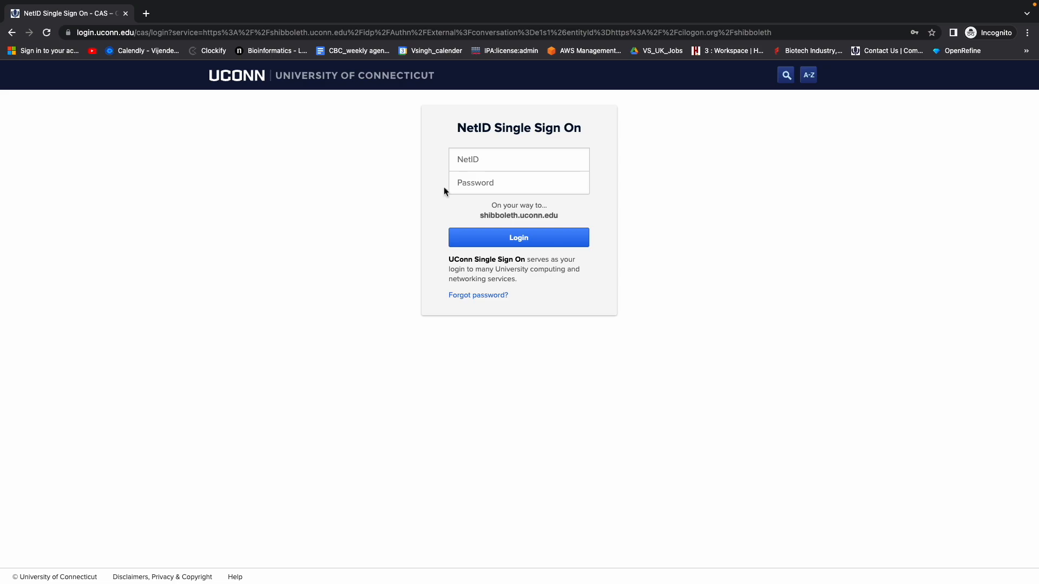
Sign in with the saved NetID credentials and trust this browser.
left_click(494, 158)
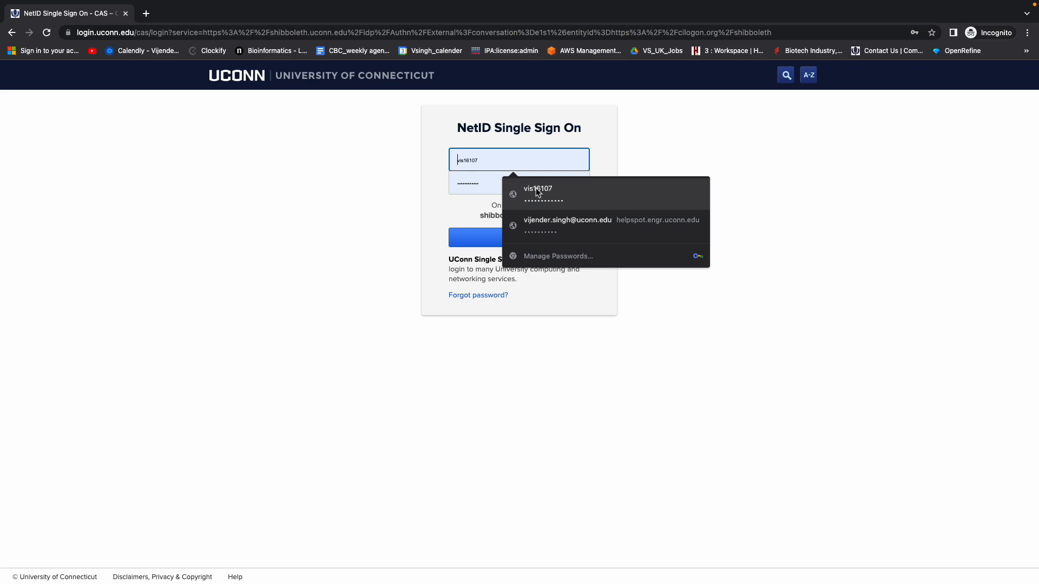
left_click(537, 192)
left_click(523, 243)
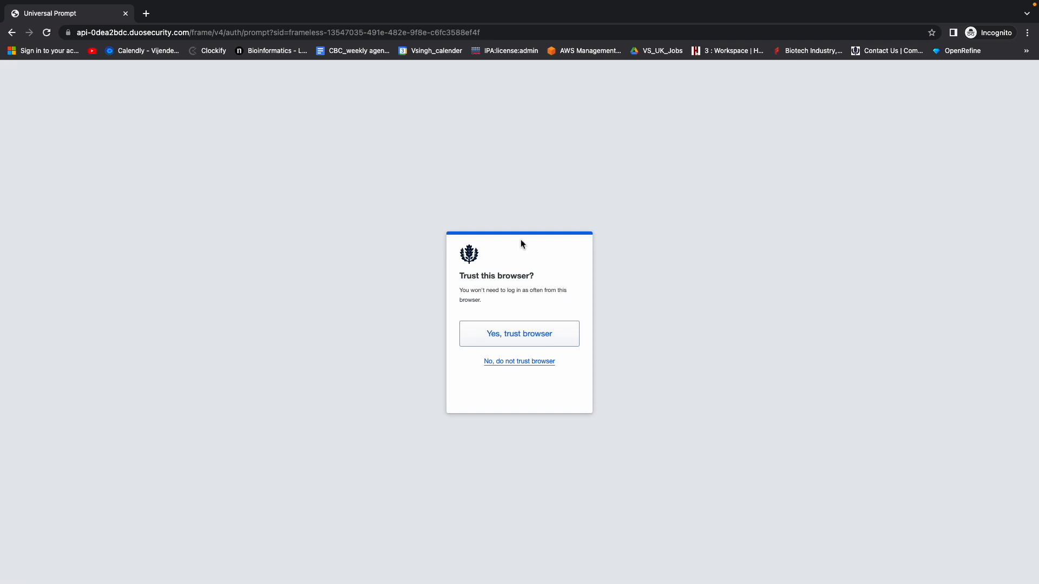
left_click(503, 336)
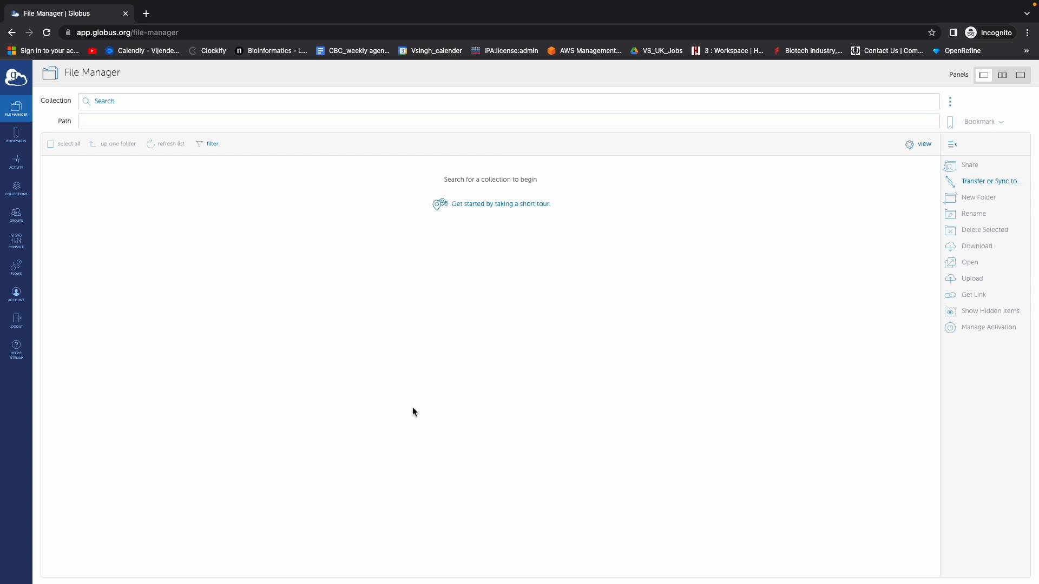
Search collections for 'uchc' and open the UCHC Globus Server collection.
left_click(122, 104)
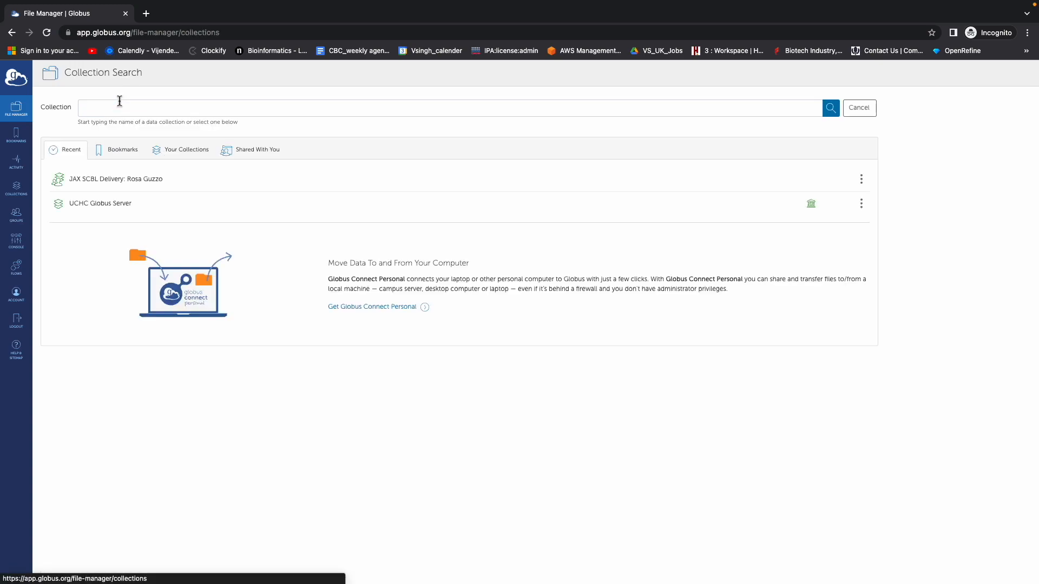
left_click(115, 110)
type("uchc")
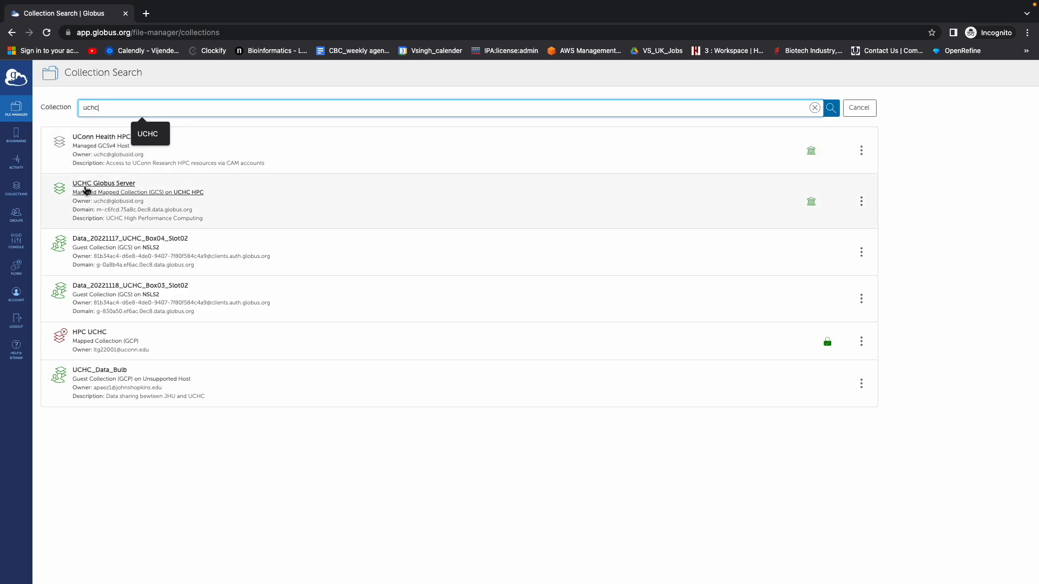
left_click(117, 190)
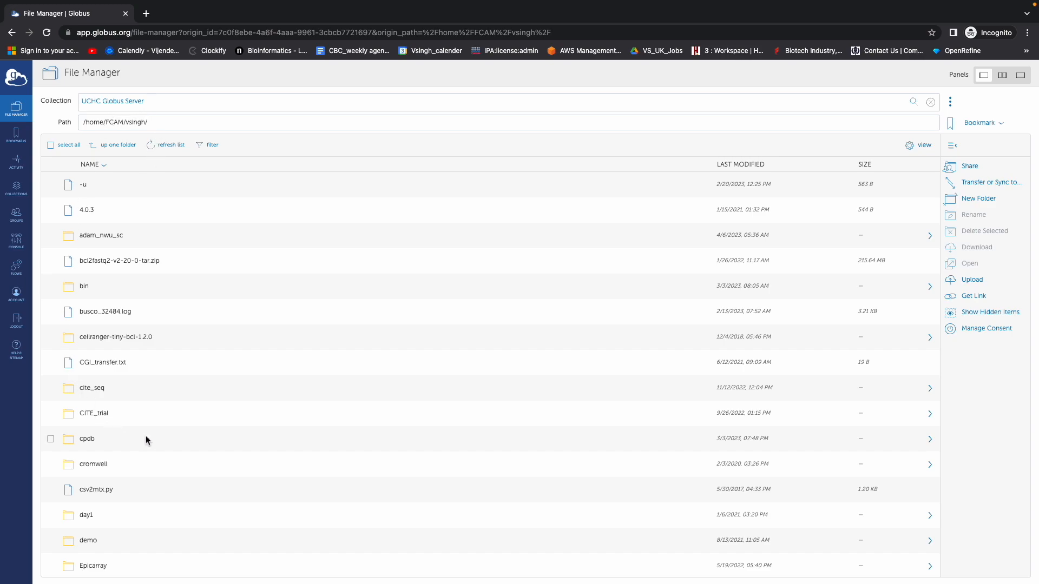
scroll(174, 427, "down", 2)
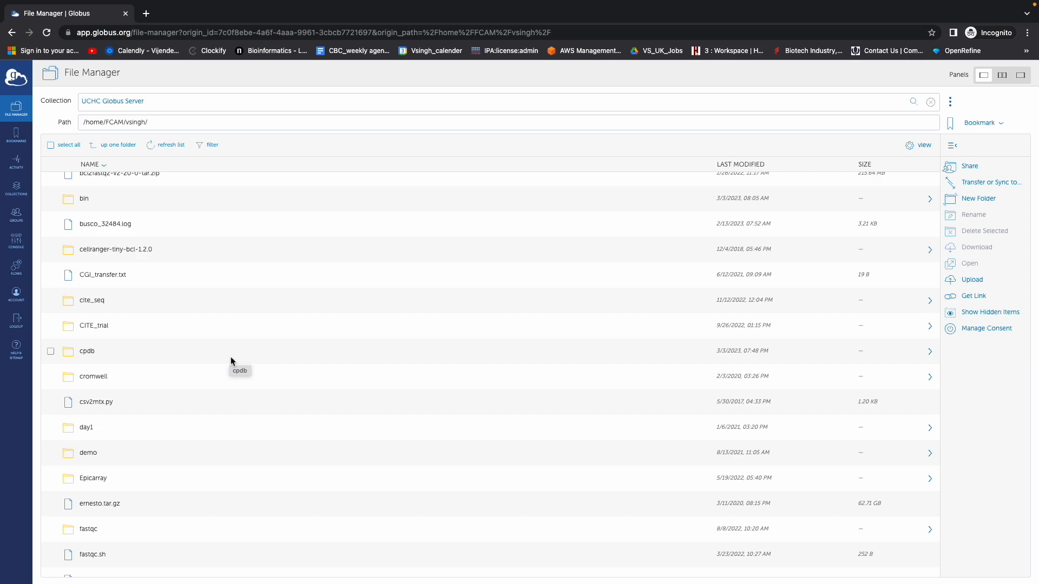
scroll(231, 356, "up", 2)
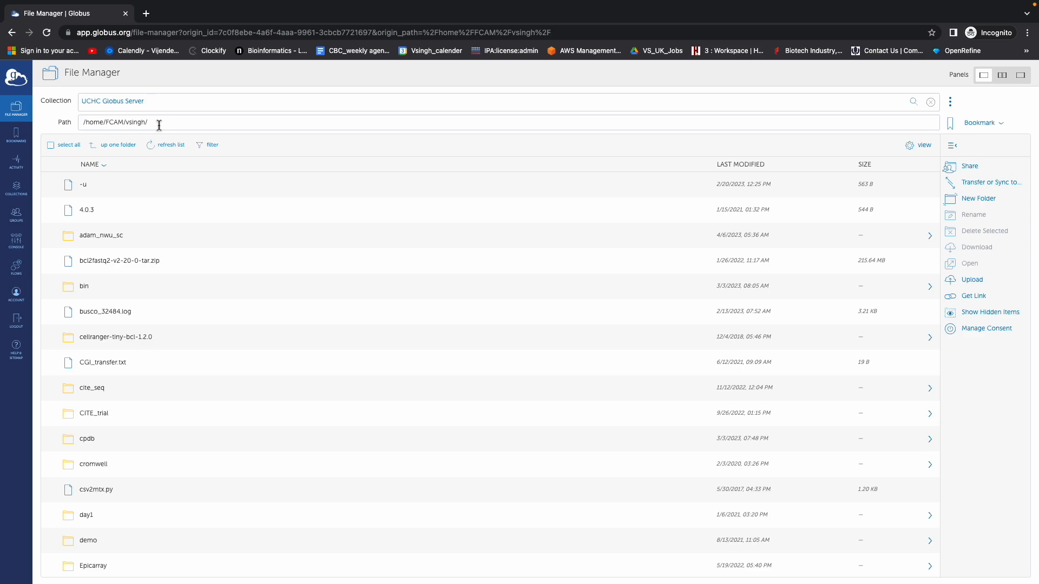
Jump to the collection root path / and open the globus folder.
left_click_drag(159, 124, 94, 123)
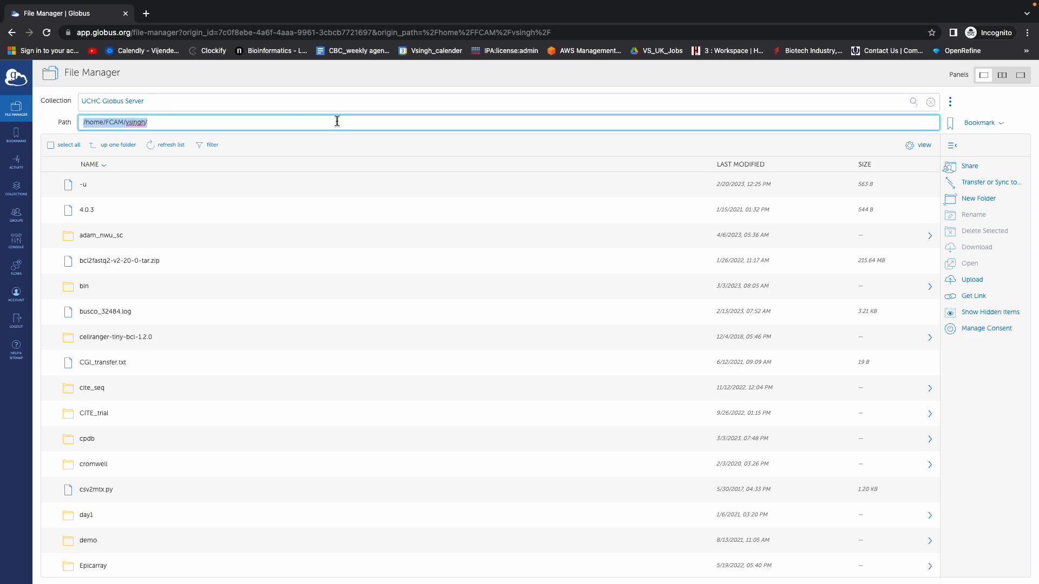
type("/")
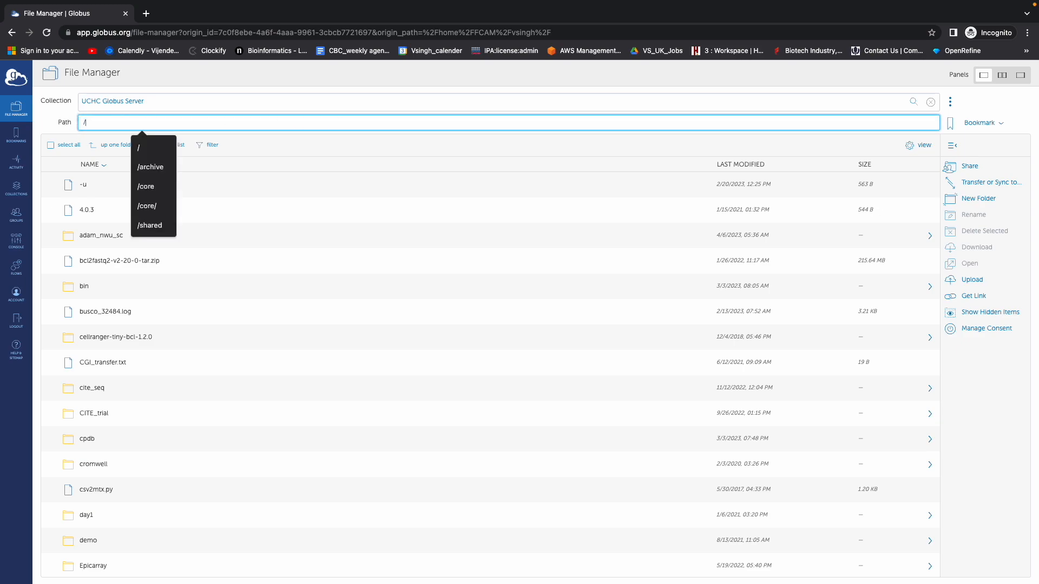
key("Return")
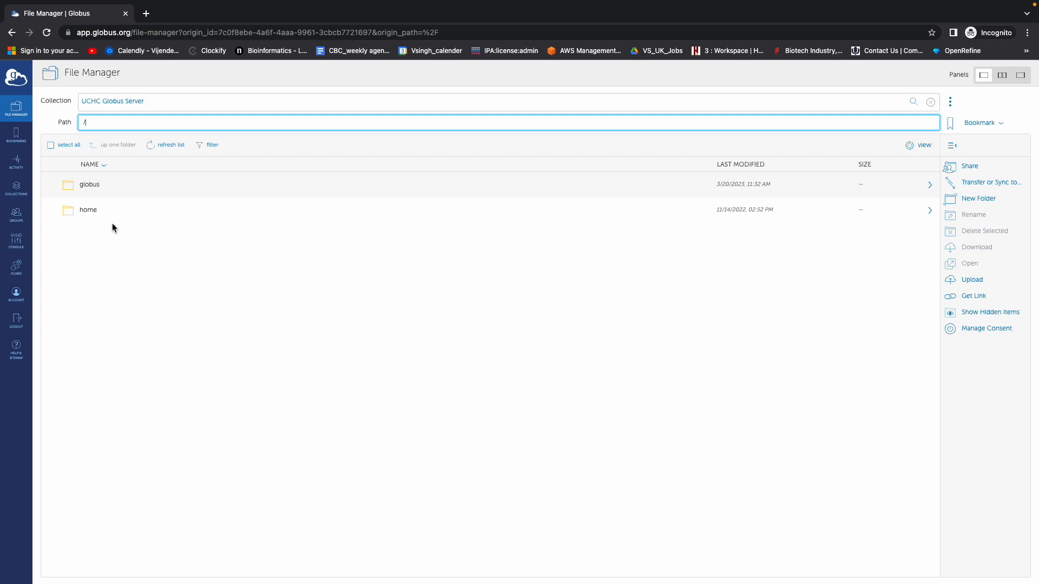
double_click(90, 184)
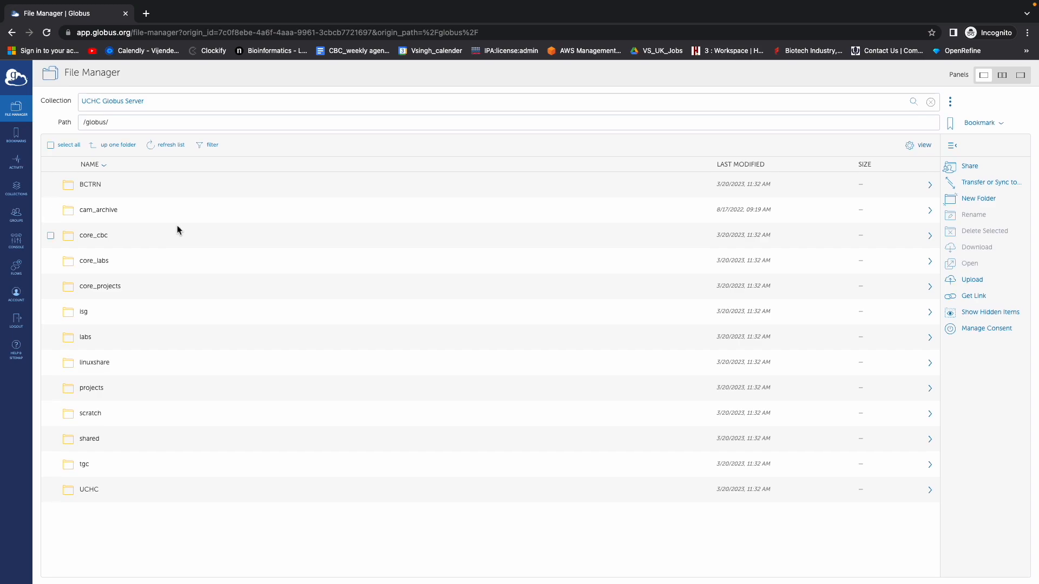
Open the labs folder, then the Singh lab folder, and scroll through its contents.
left_click(85, 337)
double_click(85, 337)
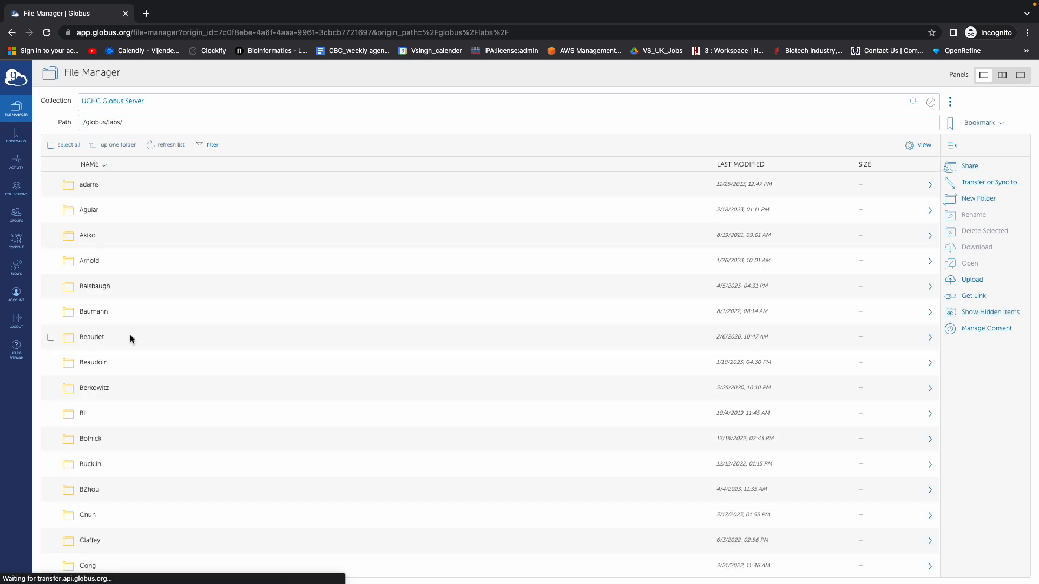
scroll(218, 312, "down", 5)
scroll(218, 313, "down", 20)
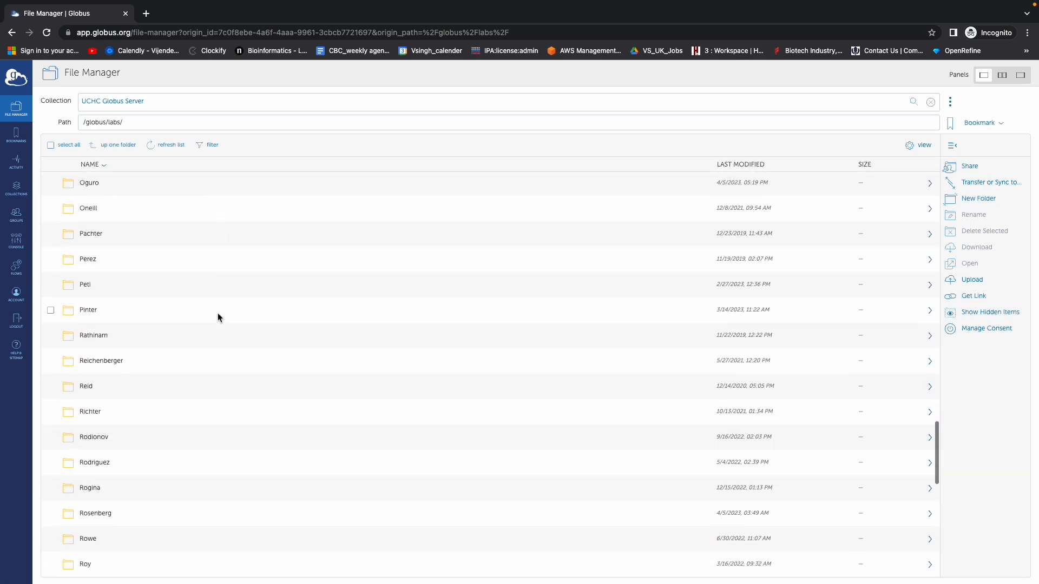
scroll(217, 313, "down", 5)
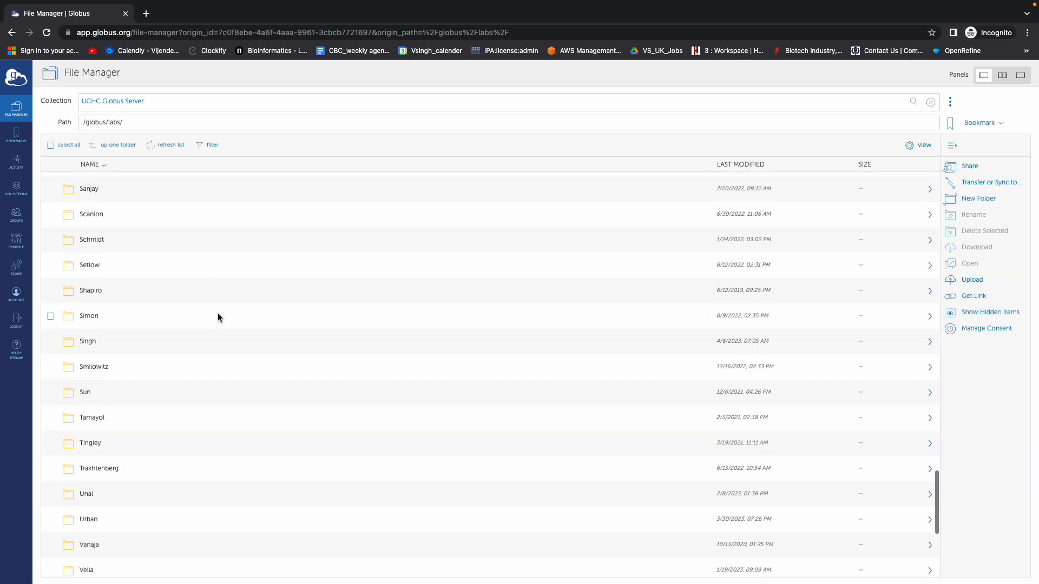
double_click(89, 275)
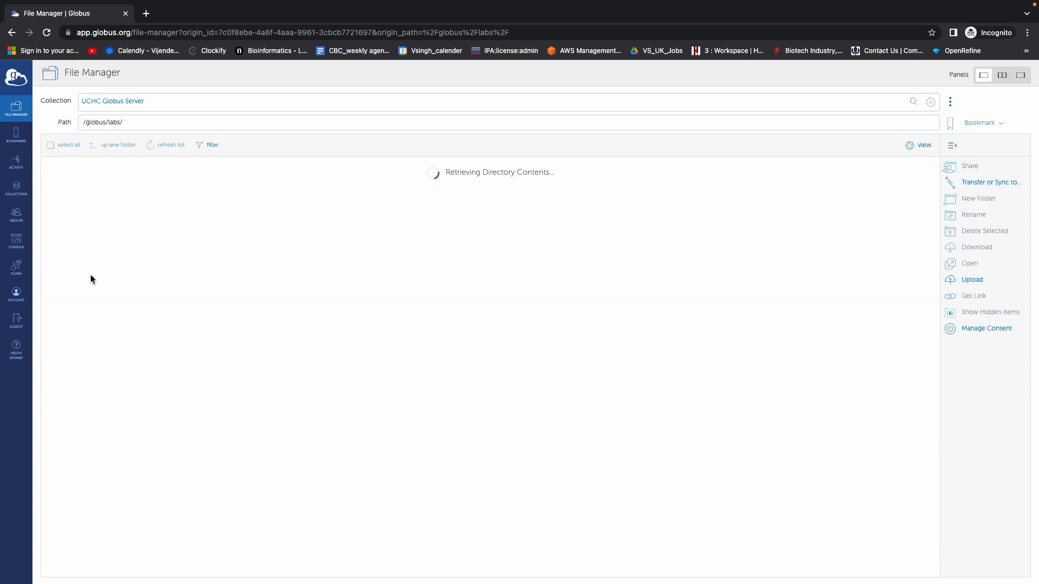
scroll(151, 270, "down", 3)
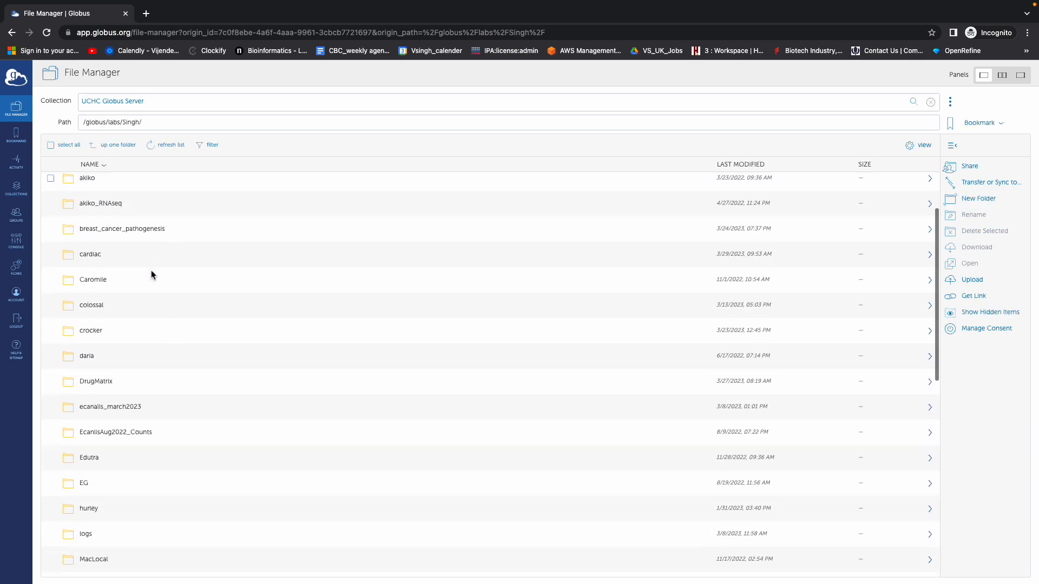
scroll(160, 510, "down", 4)
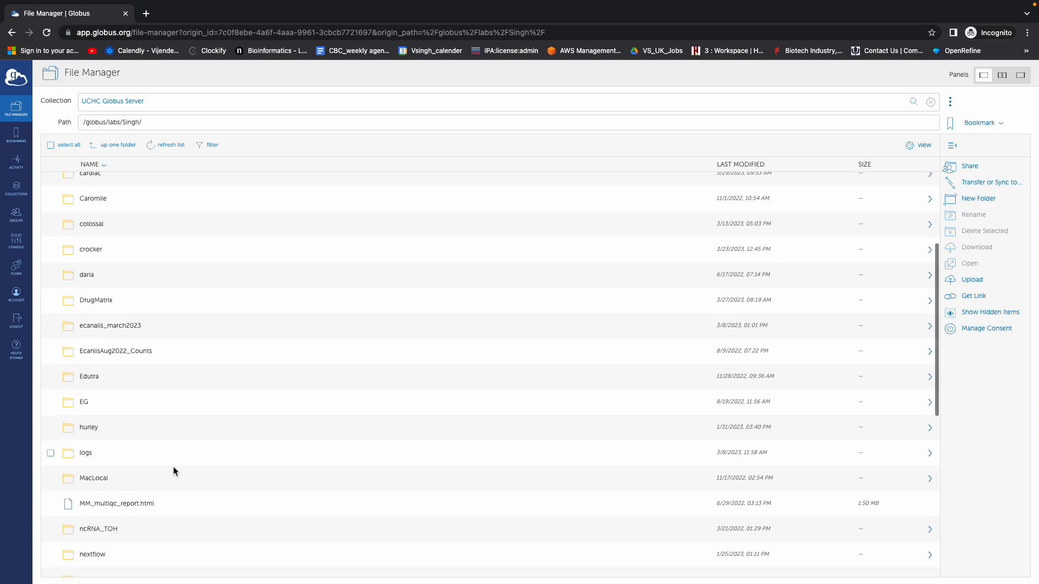
scroll(175, 462, "down", 6)
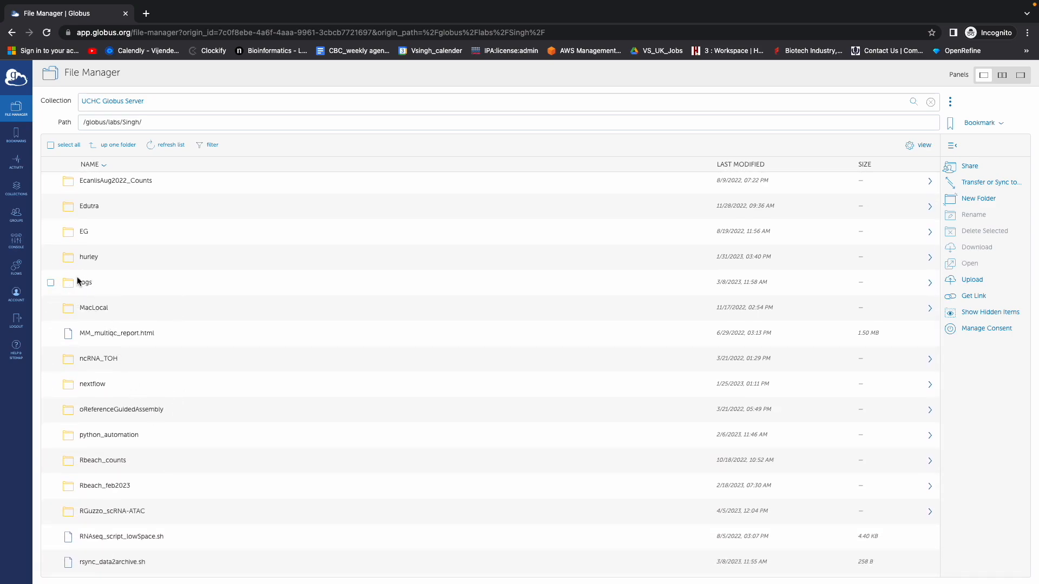
Select the logs folder and choose Share for it.
left_click(51, 283)
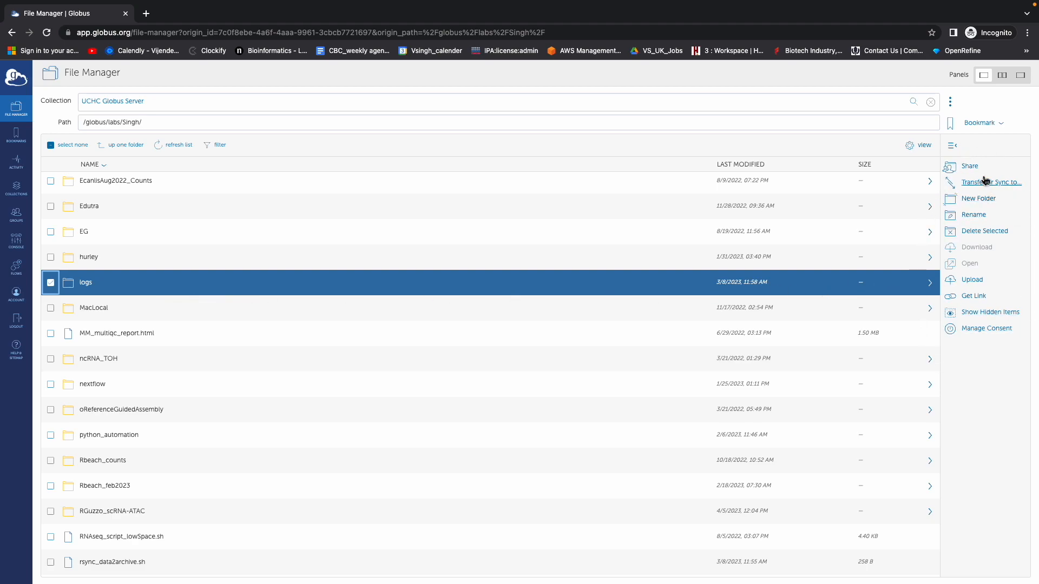
left_click(953, 171)
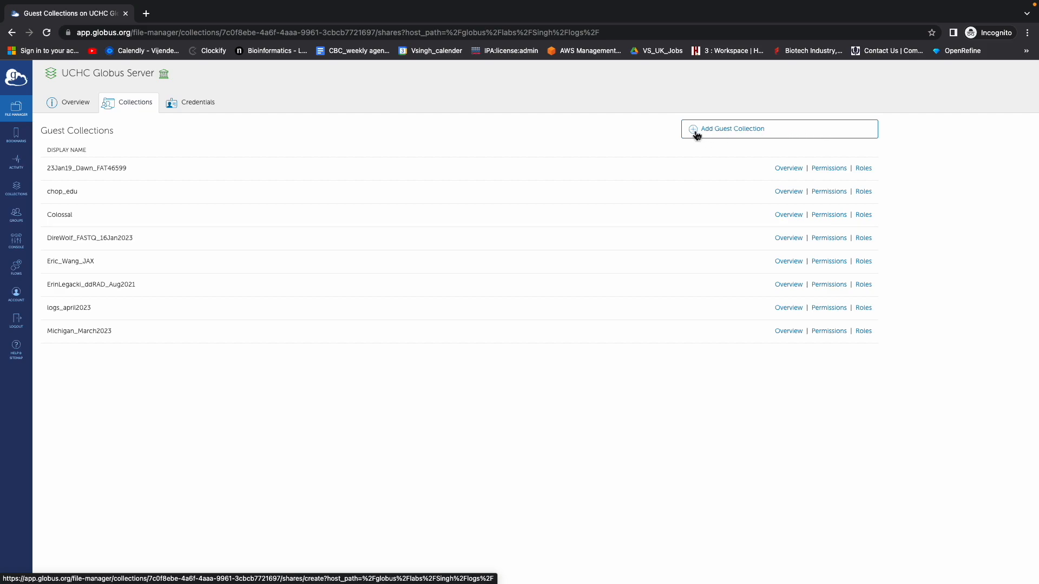
Create a guest collection on /globus/labs/Singh/logs/ with display name logs_april2023.
left_click(712, 135)
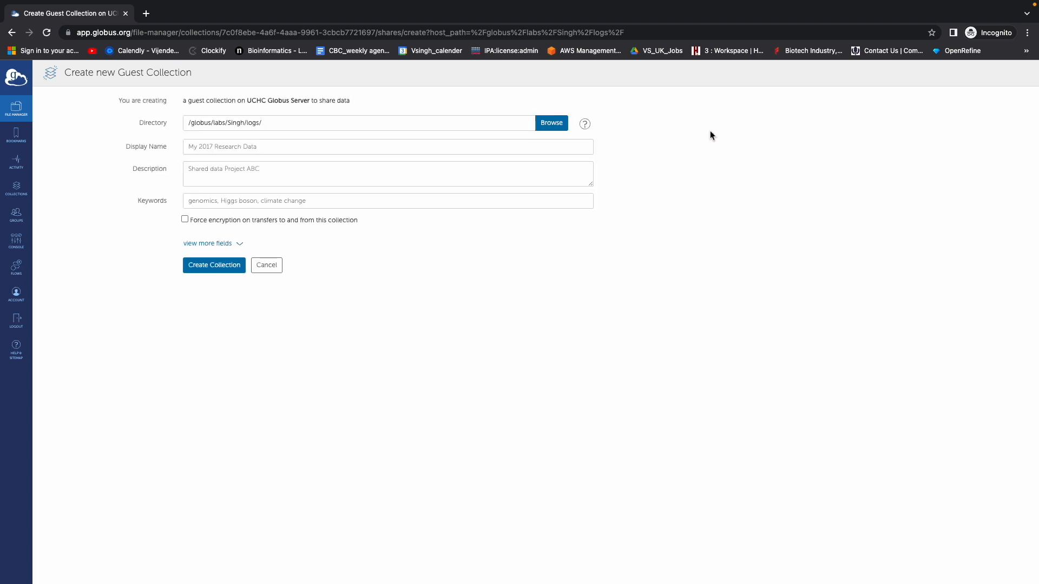
left_click_drag(276, 127, 245, 125)
left_click(272, 125)
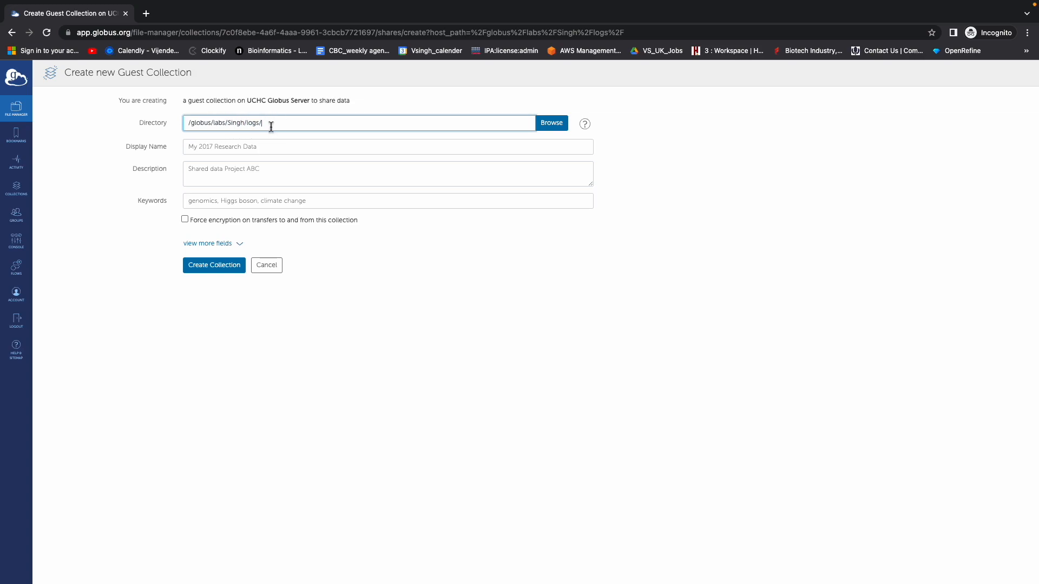
left_click(190, 144)
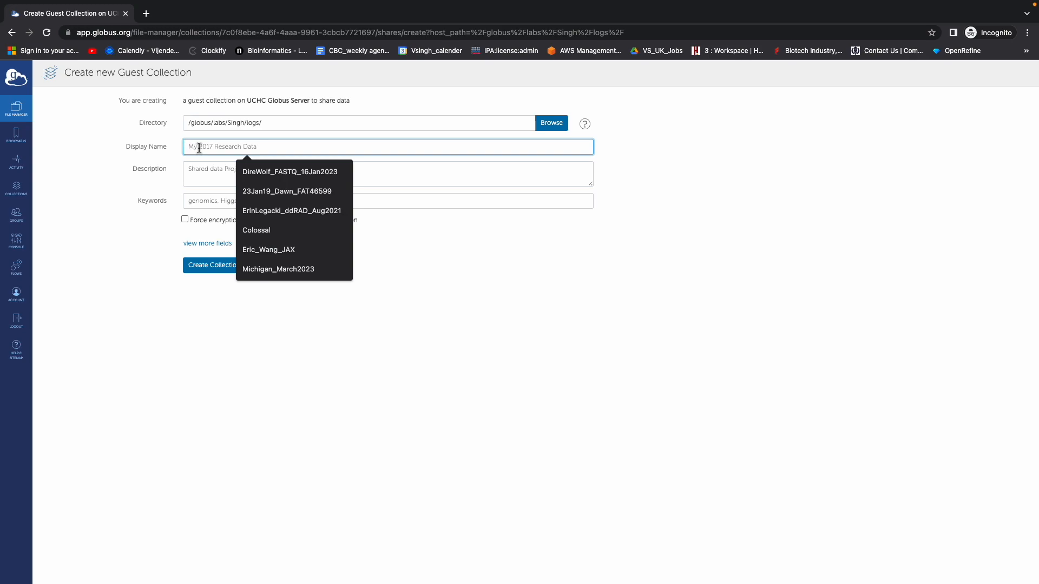
type("log")
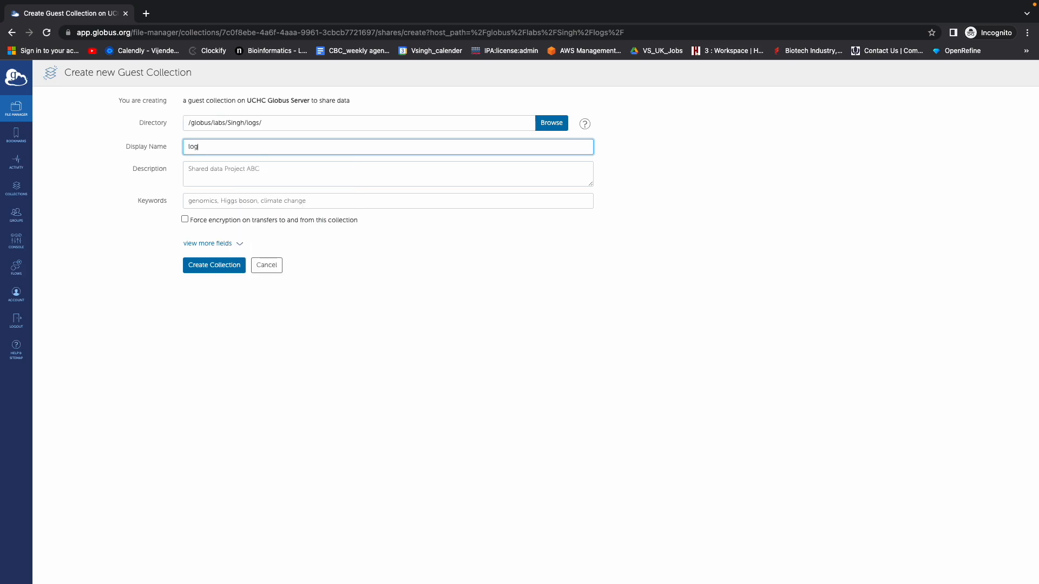
type("s_april2023")
left_click(215, 265)
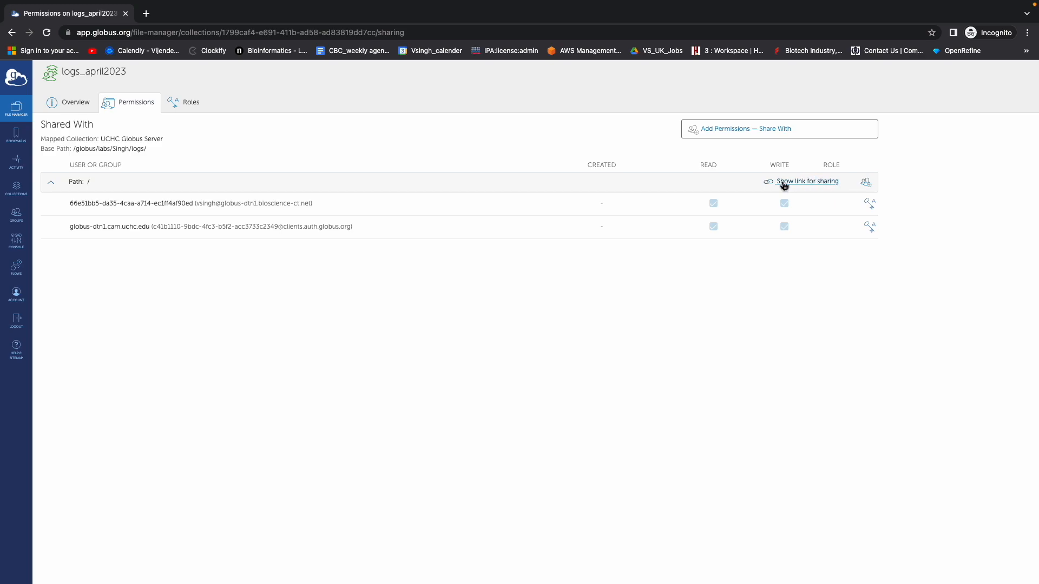
Add a new permission on path / and search for the UConn user's e-mail address.
left_click(868, 186)
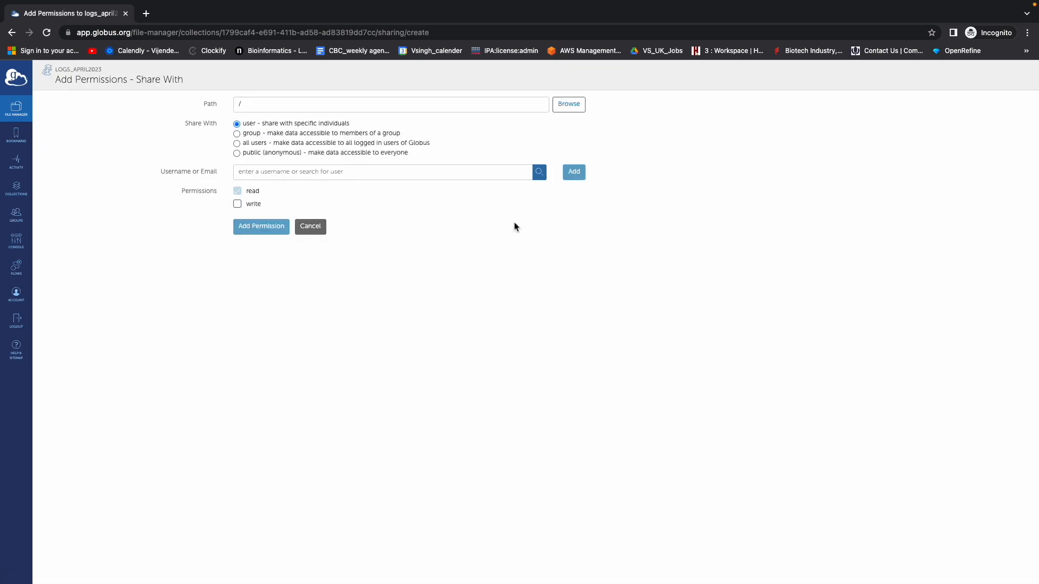
left_click(254, 173)
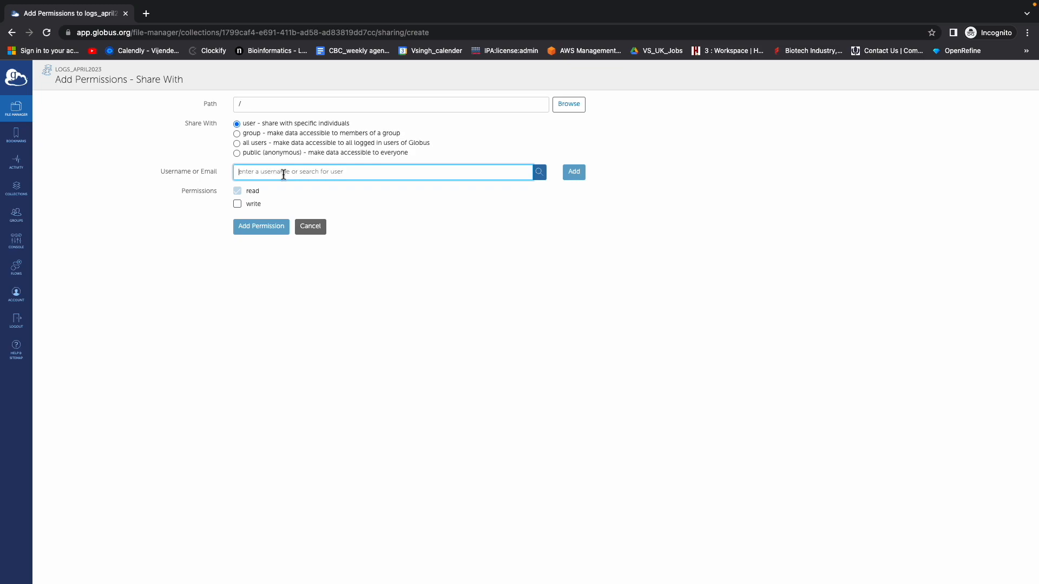
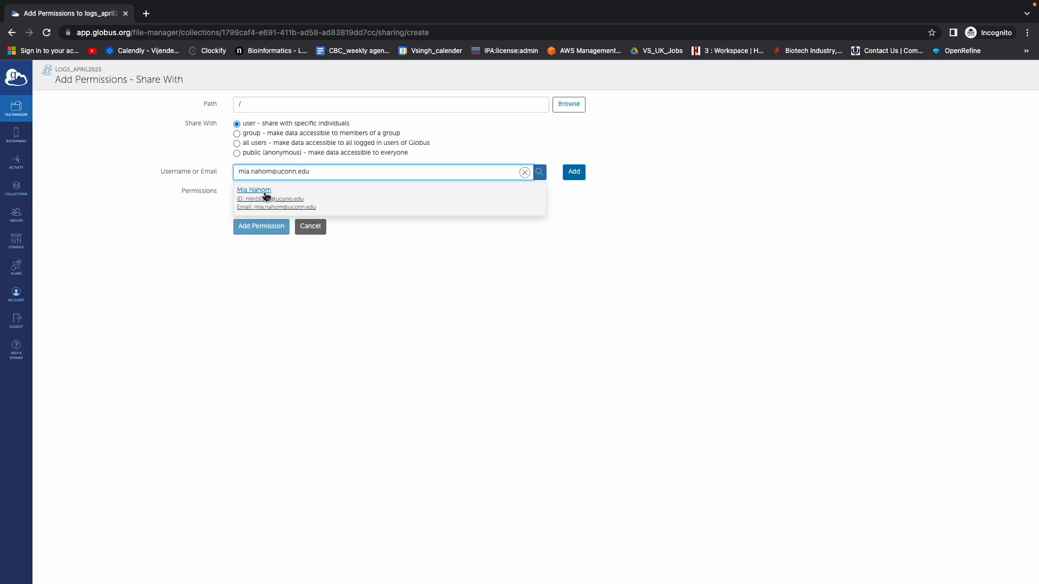
Pick the matching UConn user and add the message 'Demo globus data sharing'.
left_click(264, 193)
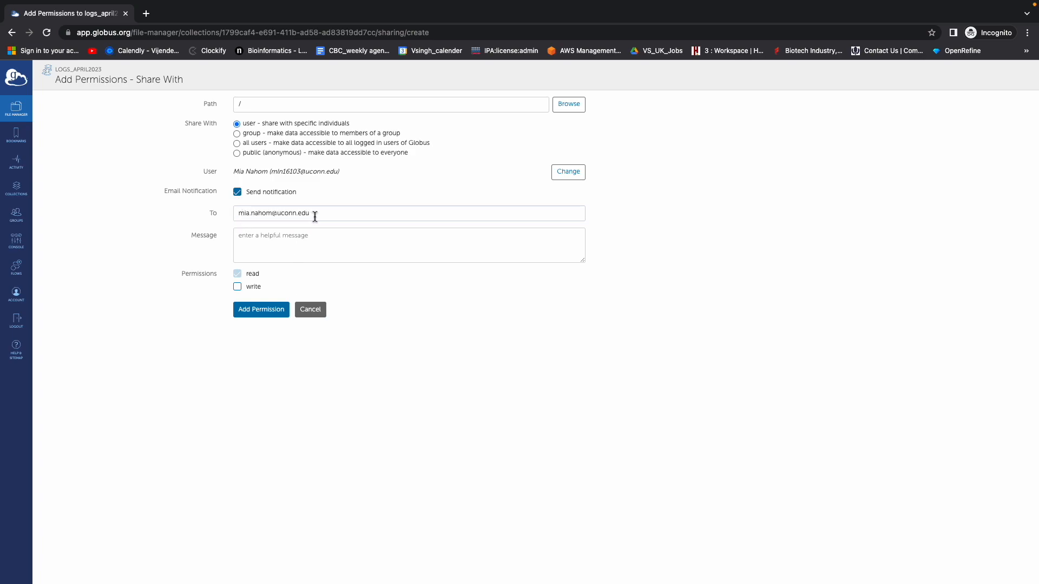
left_click(239, 235)
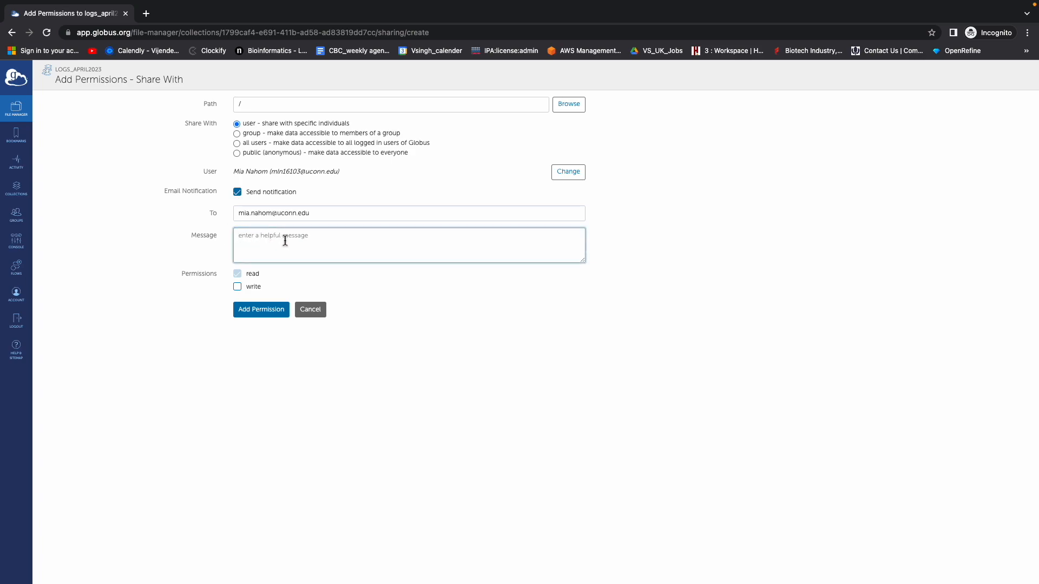
type("Demo globus data sharing")
Grant the user read permission and close the Permissions Added confirmation.
left_click(256, 316)
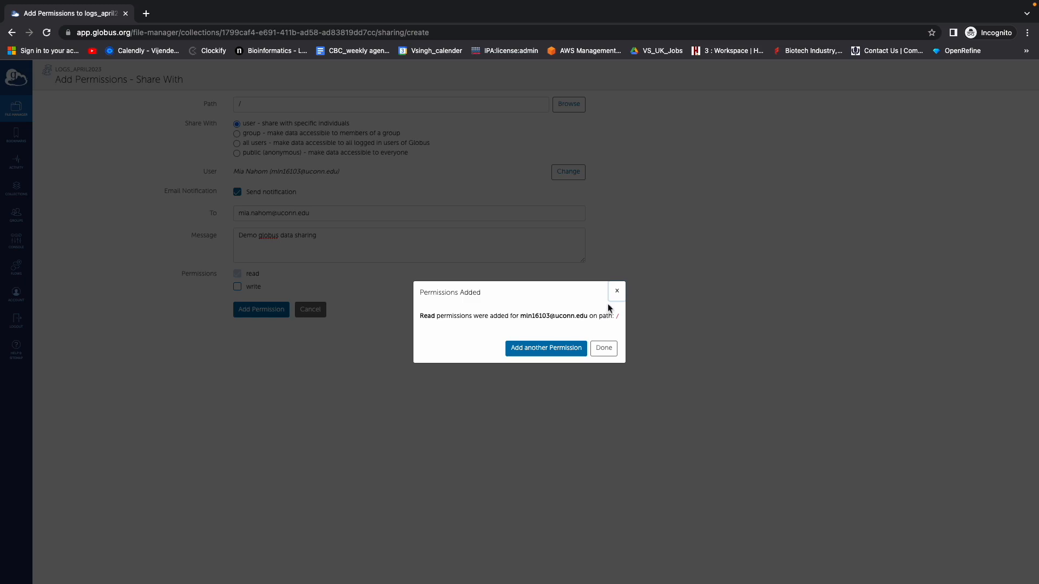
left_click(605, 348)
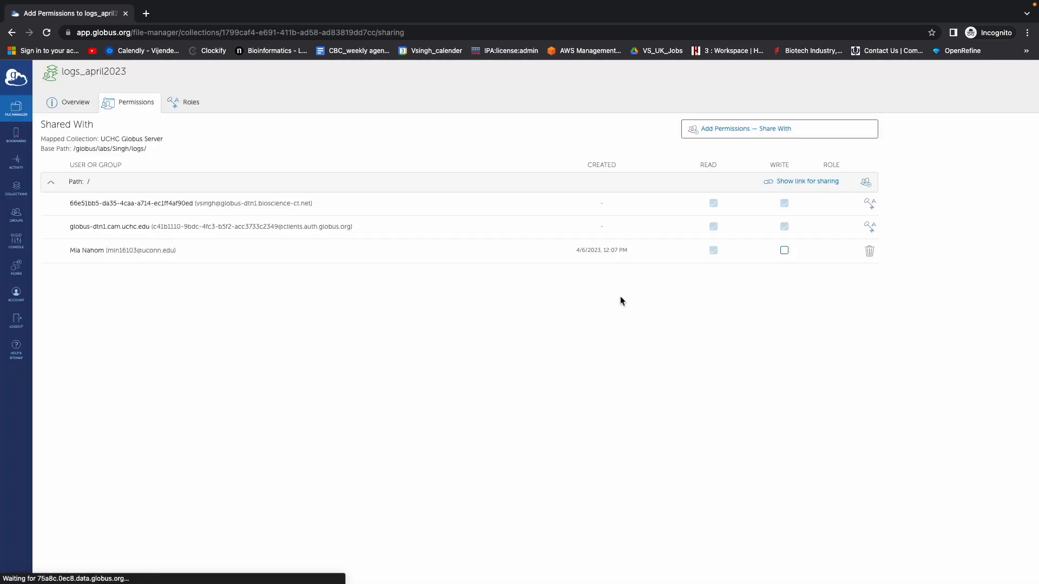